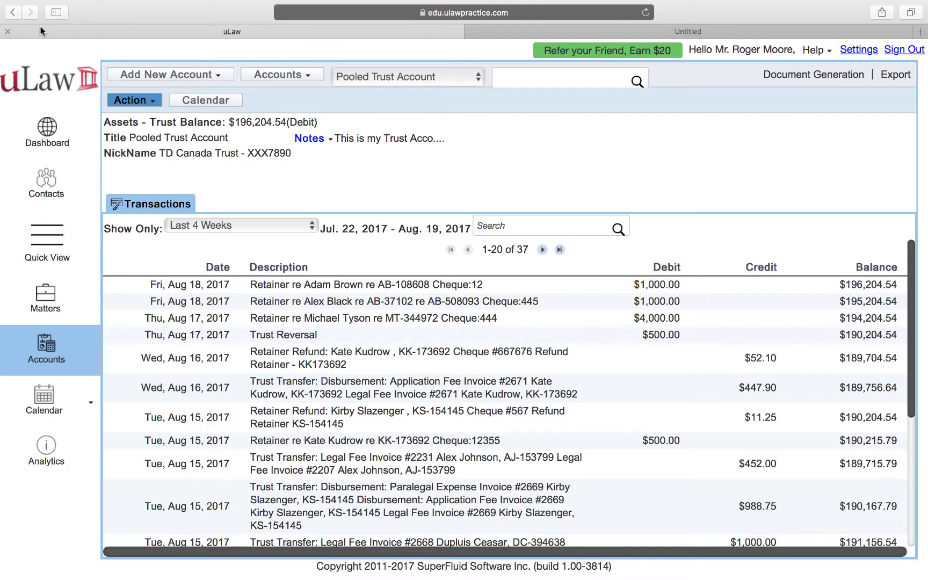
- Begin an office expense of 461.04 under Ulaw Software, then cancel it
left_click(140, 107)
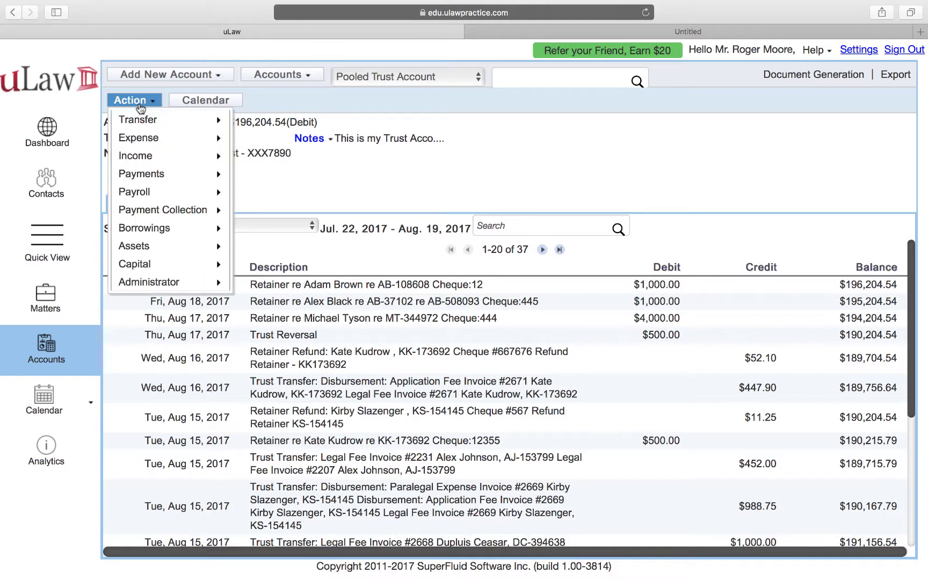
mouse_move(151, 140)
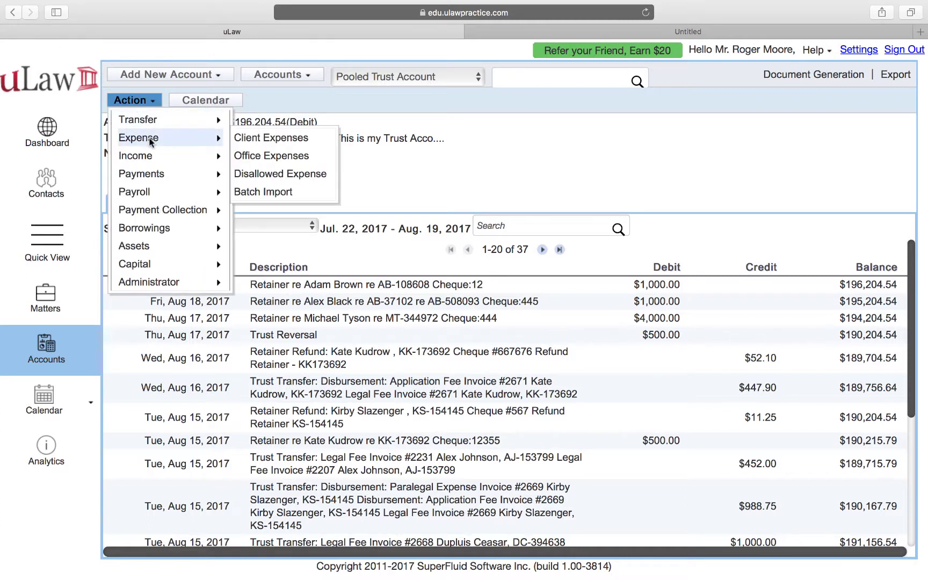
left_click(267, 154)
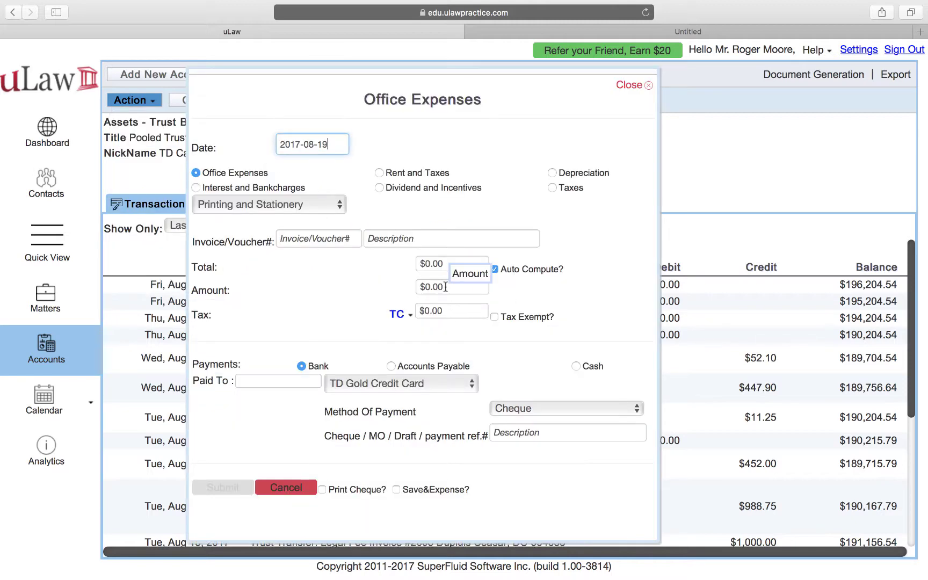
left_click(446, 263)
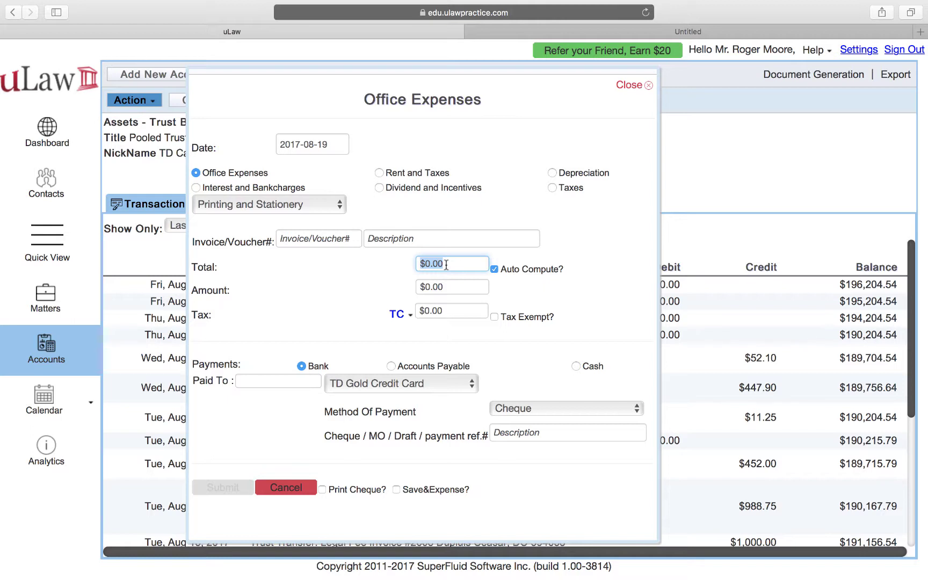
type("461.04")
left_click(353, 299)
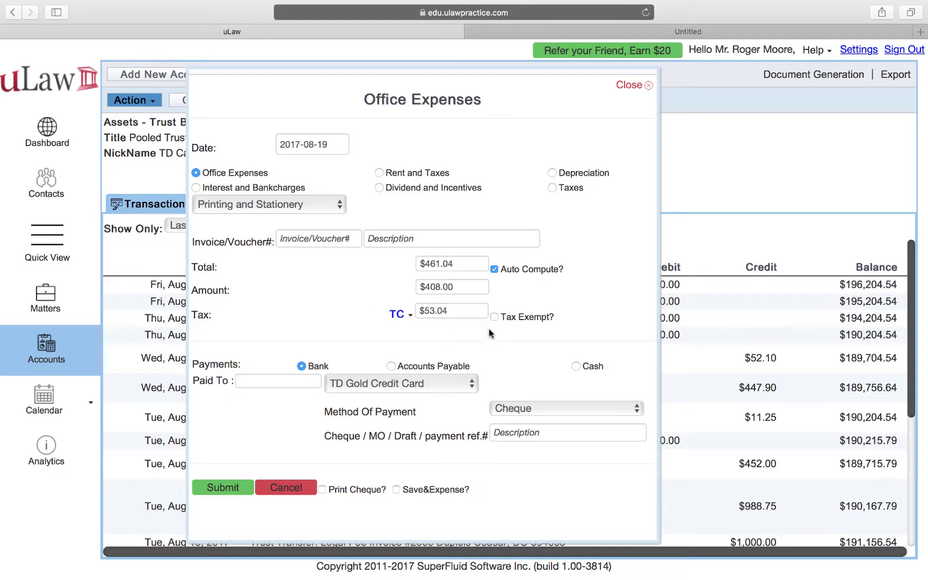
left_click(271, 210)
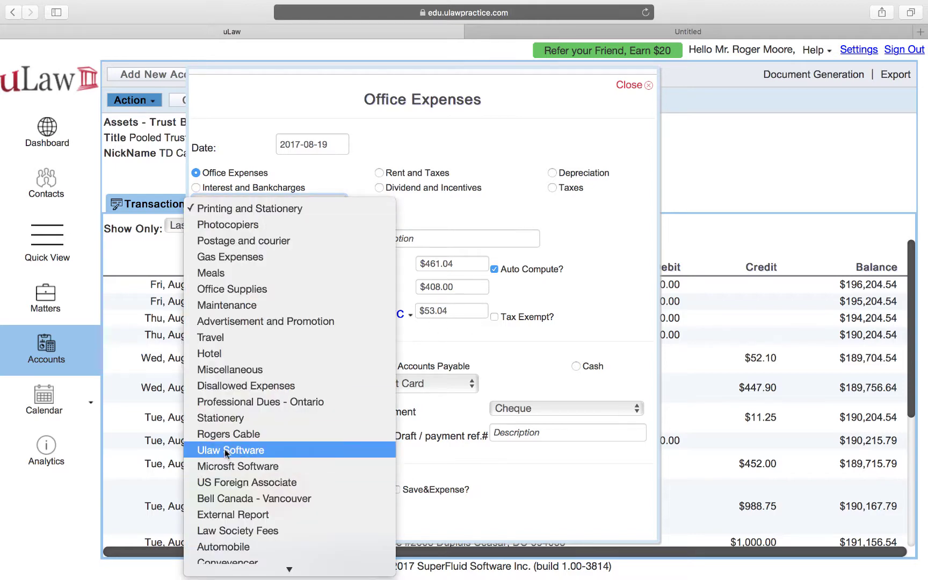
left_click(226, 450)
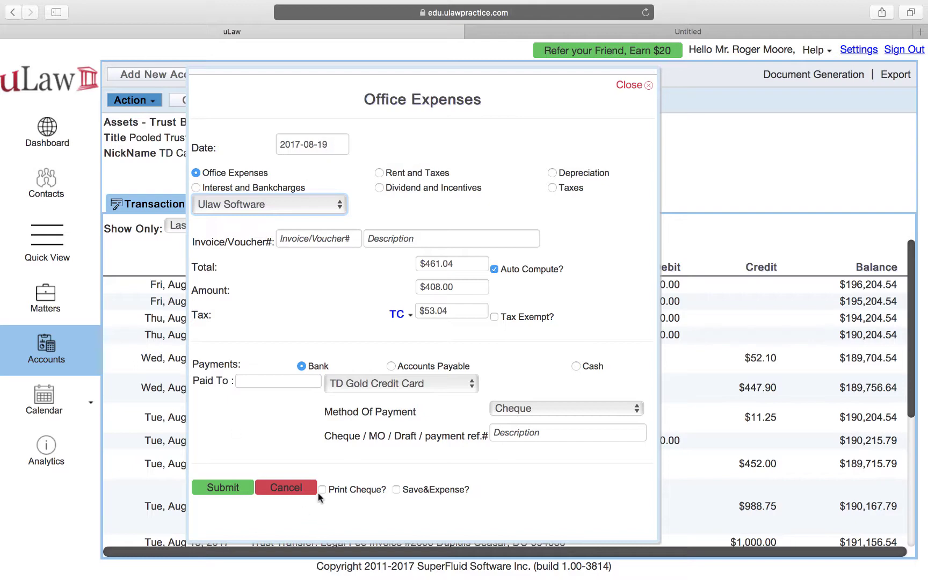
left_click(284, 489)
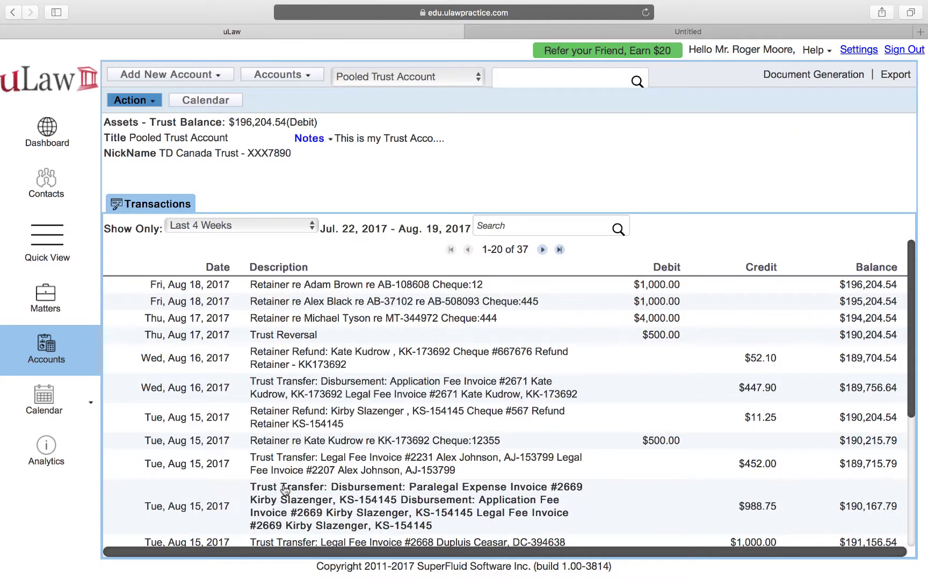
- Start a prepayment purchase dated June 1, 2017 under the Prepaid Expenses category
left_click(120, 102)
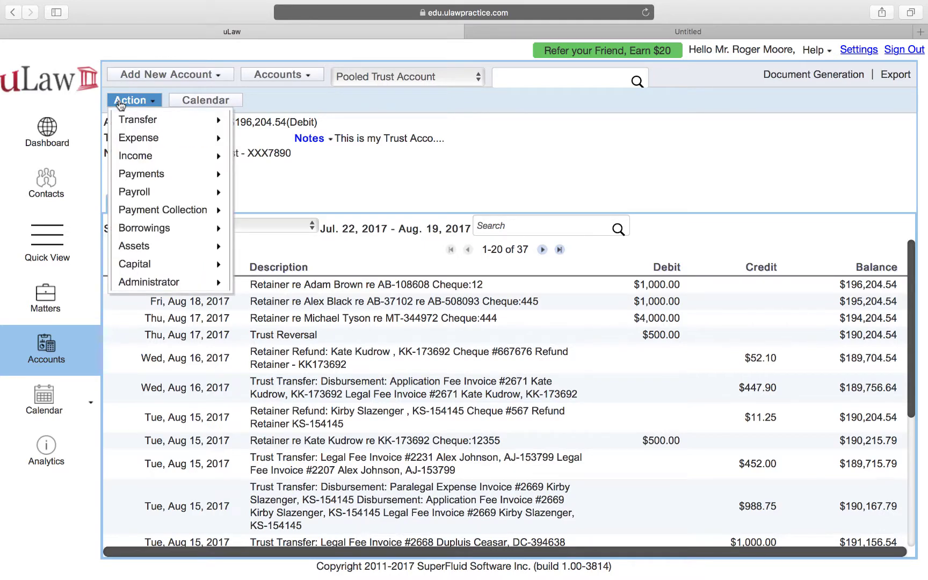
mouse_move(209, 246)
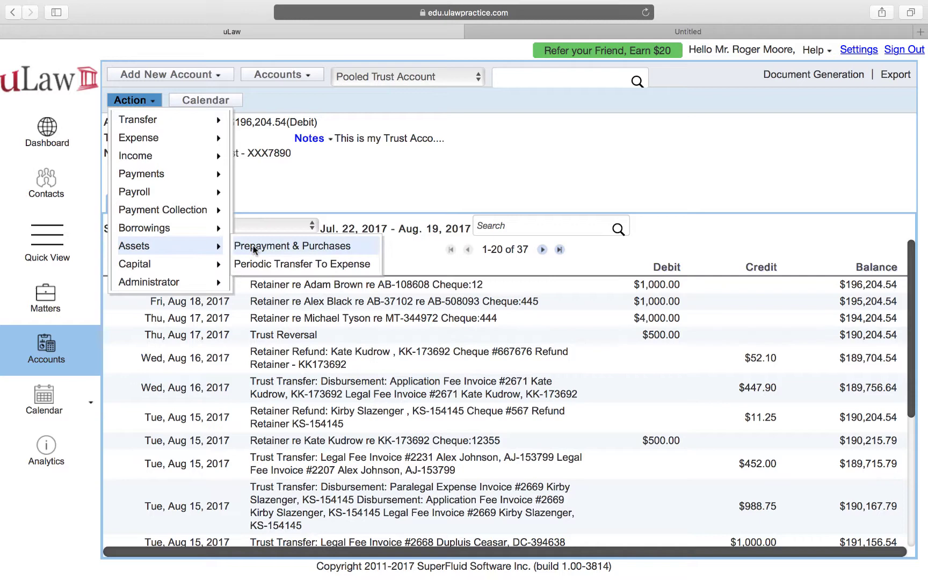
left_click(299, 246)
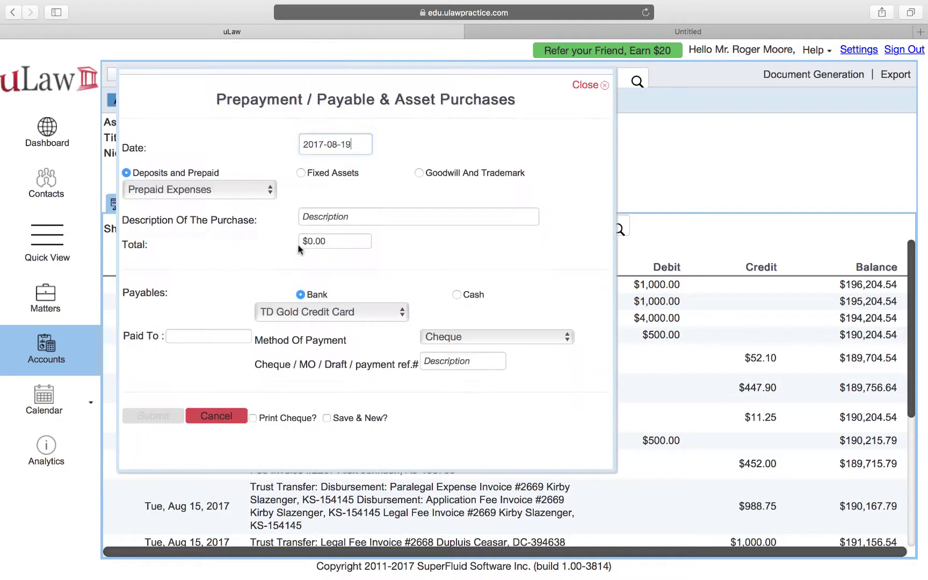
left_click(349, 145)
left_click(380, 158)
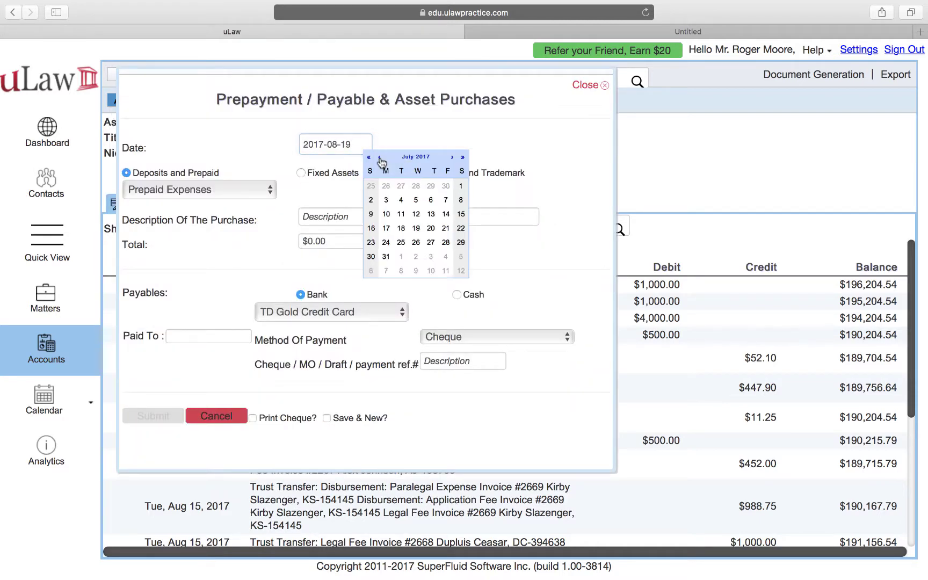
left_click(380, 157)
left_click(431, 188)
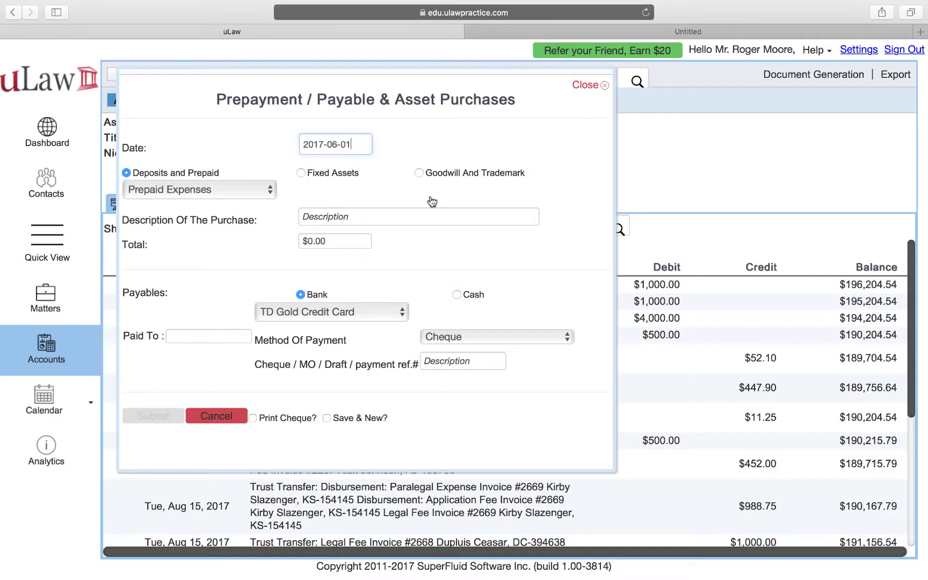
left_click(192, 184)
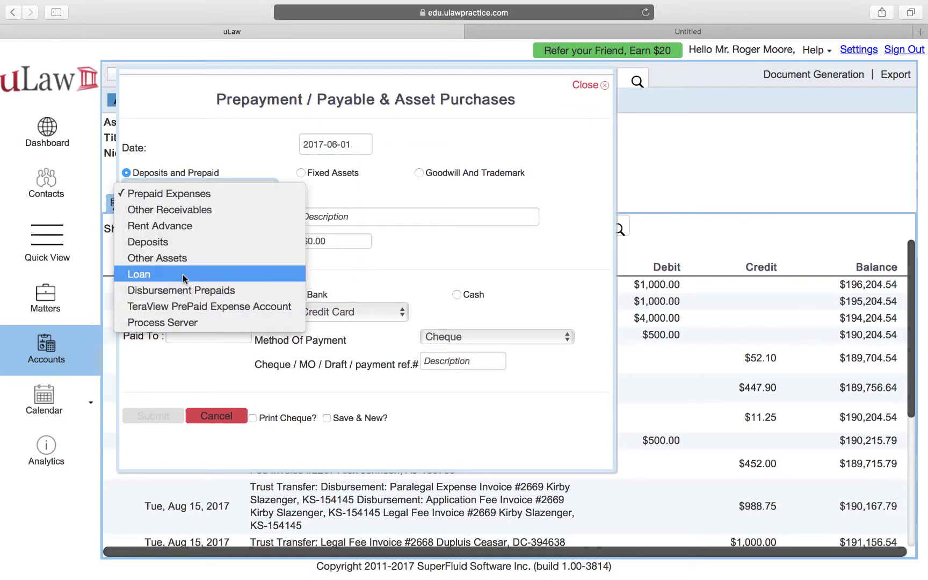
left_click(186, 191)
- Enter description 'uLaw Software', total 461.04, paid to uLaw, reference 32423, and save
left_click(309, 218)
type("uL")
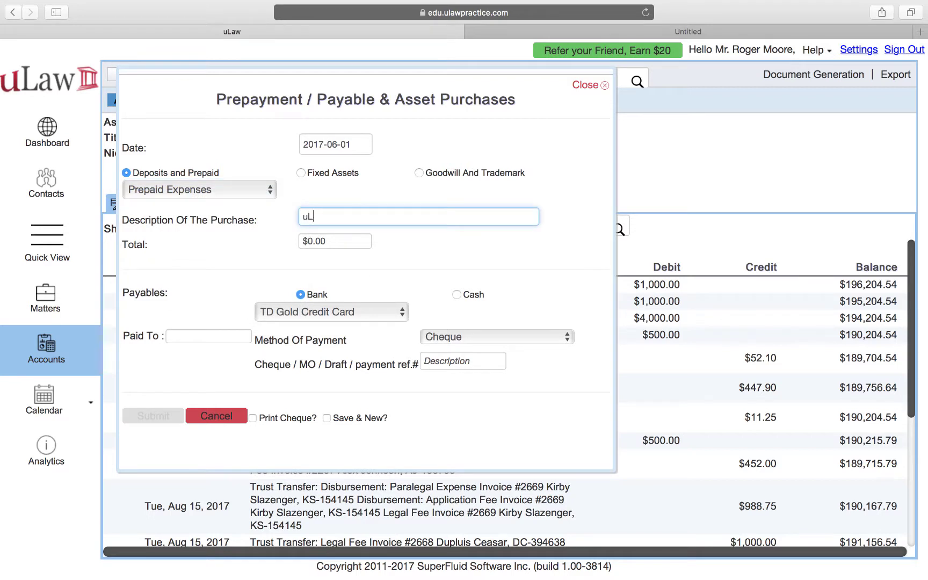
type("aw Software")
left_click(318, 241)
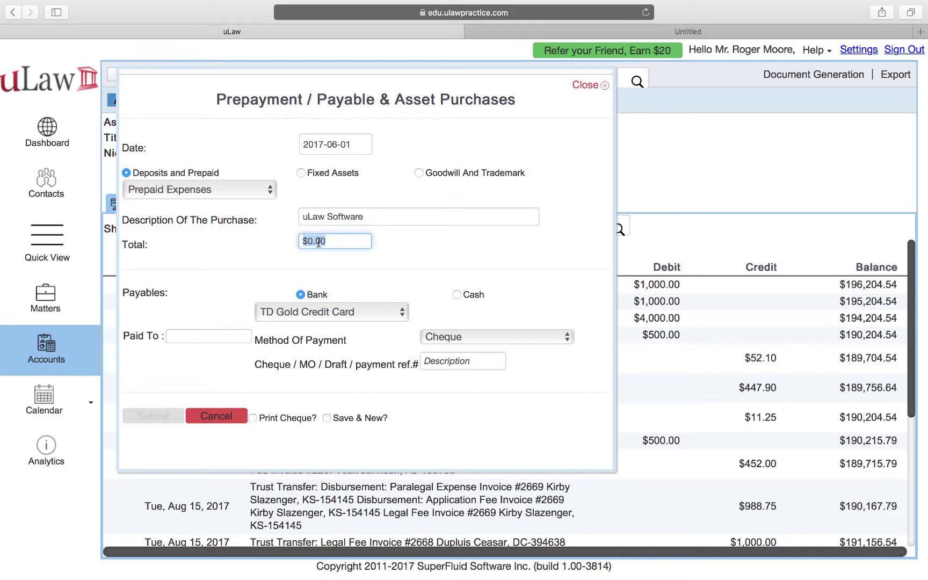
type("461.04")
left_click(435, 265)
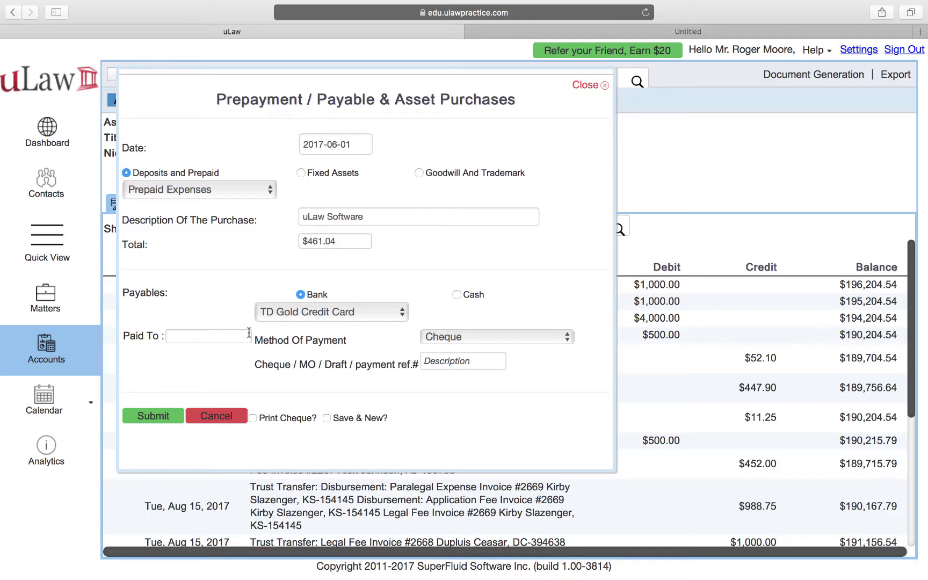
left_click(174, 337)
type("uLaw")
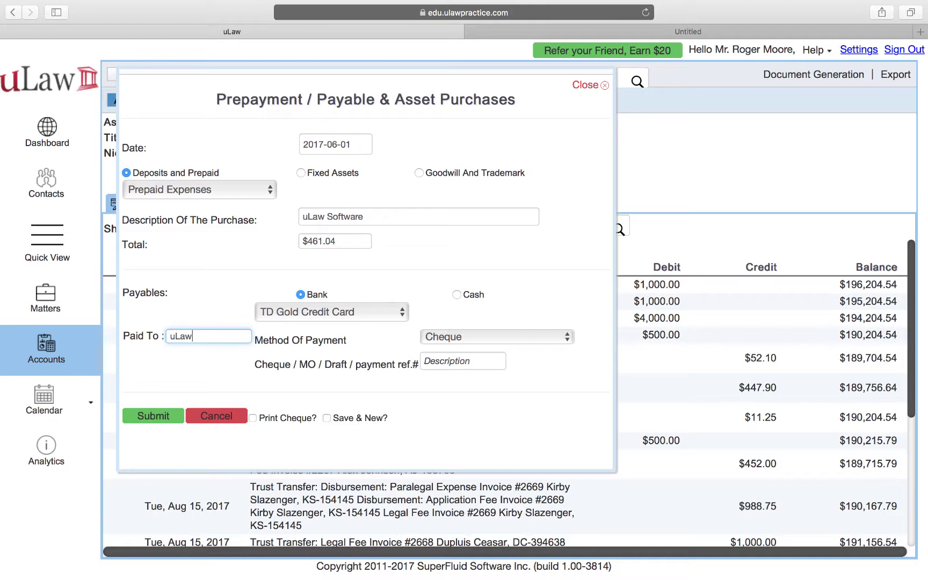
left_click(451, 359)
type("324")
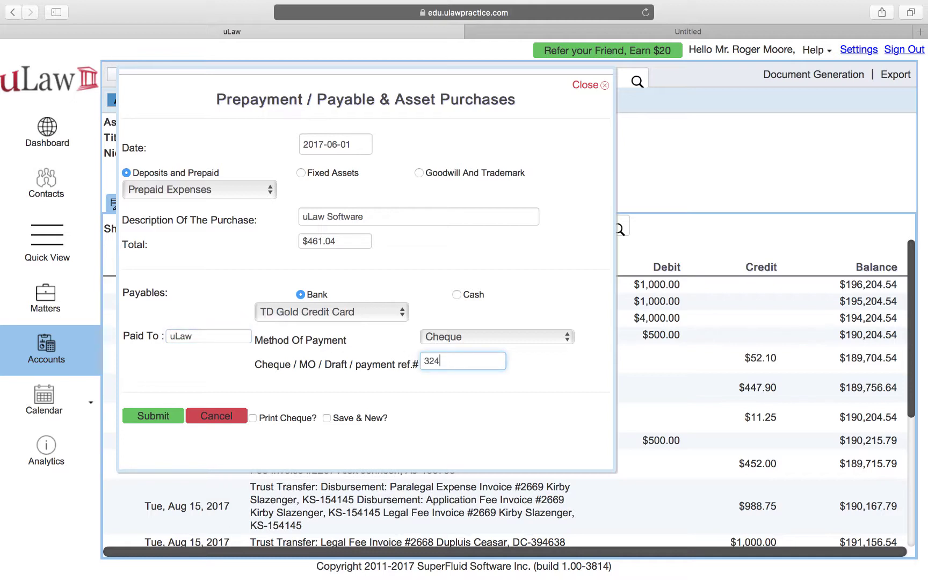
type("23")
left_click(165, 415)
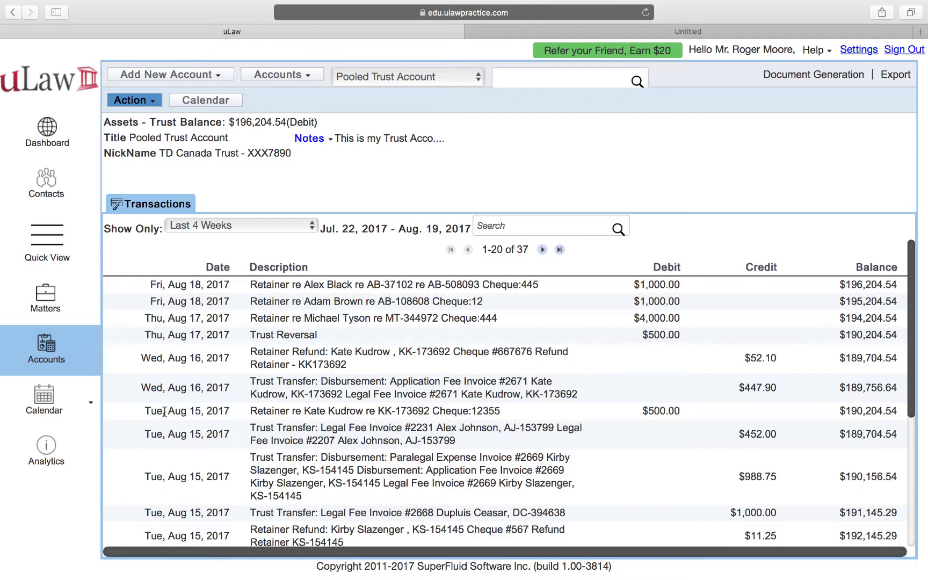
- Start a periodic transfer to expense for Ulaw Software with an amount of 34
left_click(148, 102)
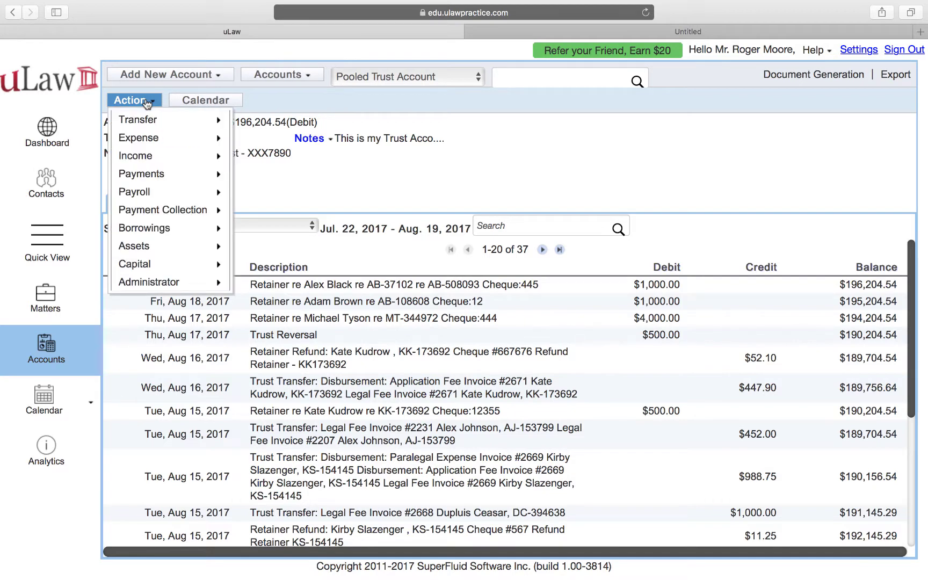
mouse_move(155, 243)
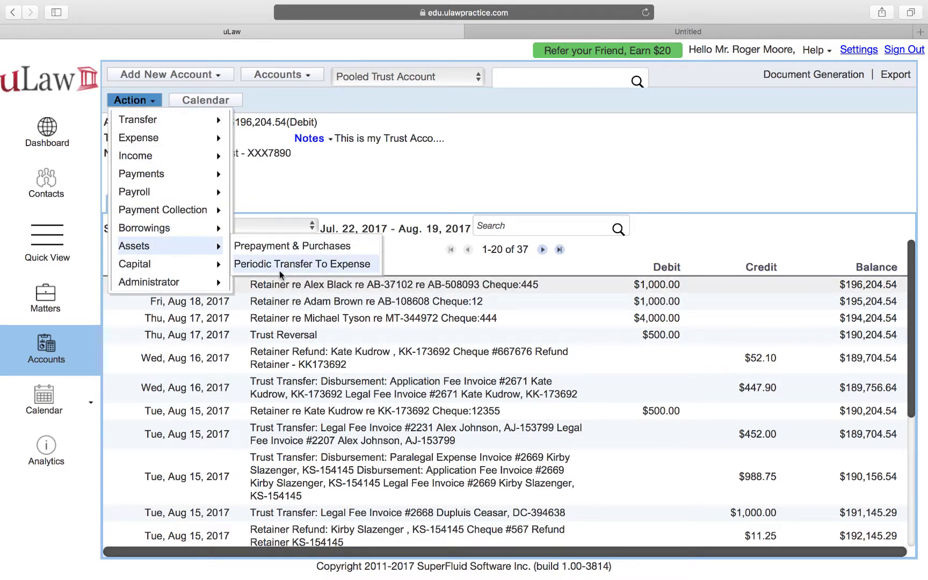
left_click(294, 264)
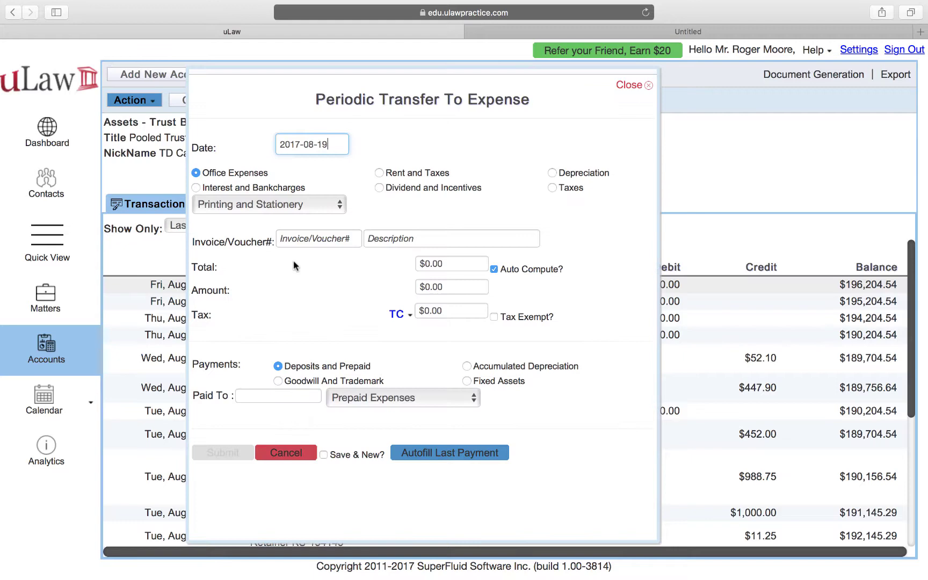
left_click(263, 206)
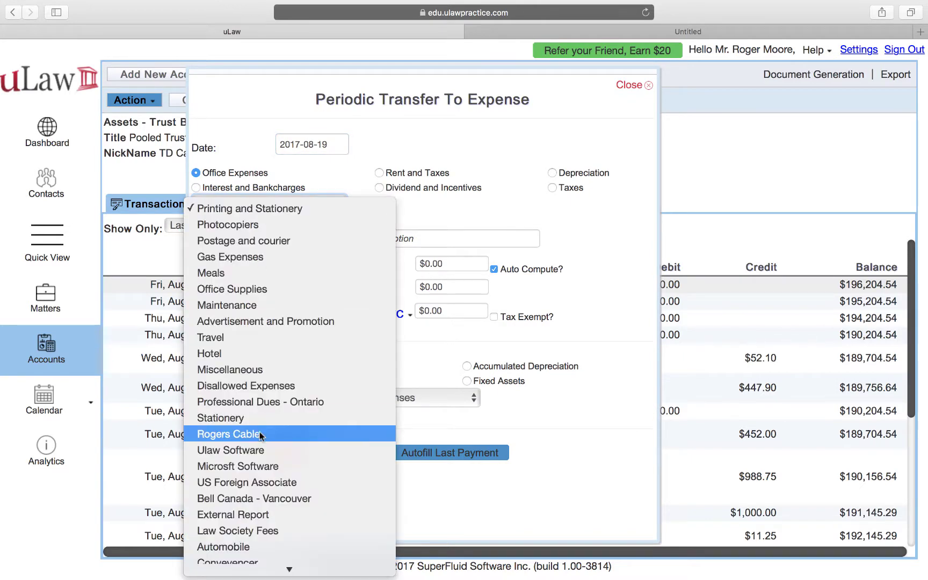
left_click(251, 452)
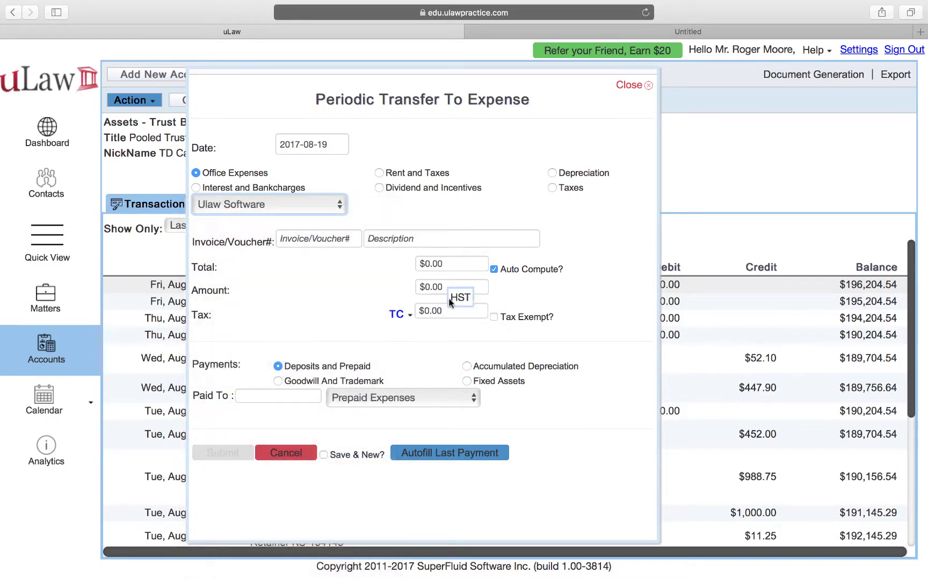
left_click(427, 285)
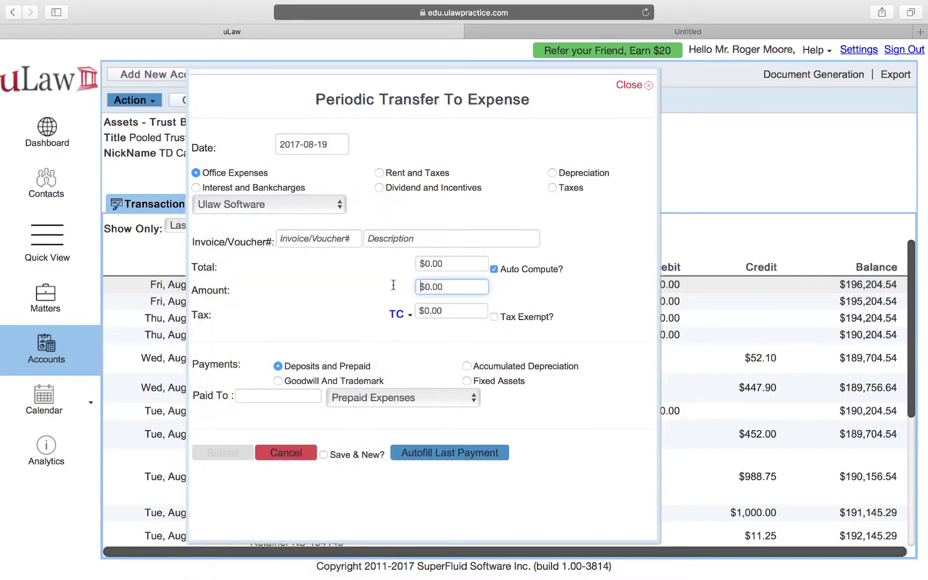
double_click(427, 285)
type("34")
left_click(335, 300)
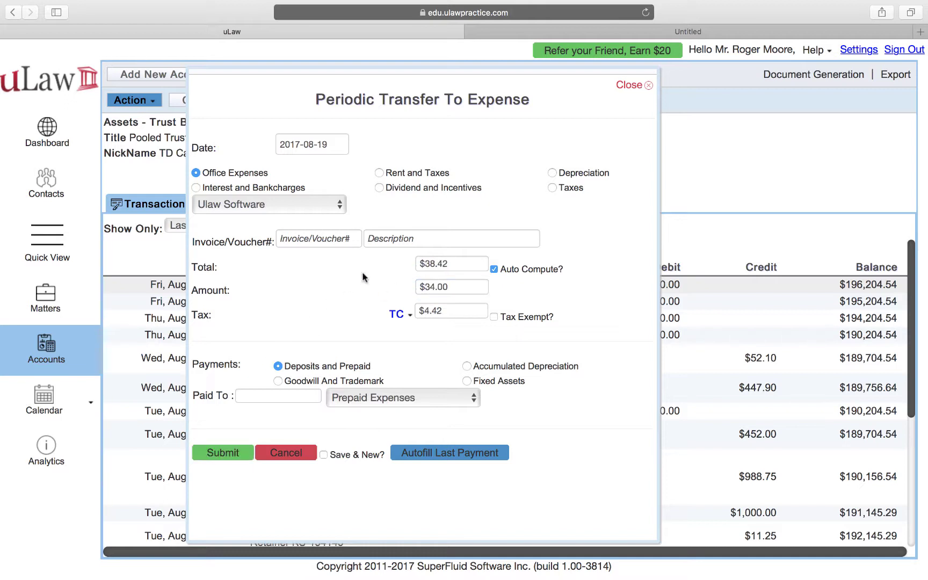
- Date the transfer June 1, 2017 and save it
left_click(324, 145)
left_click(355, 158)
left_click(356, 158)
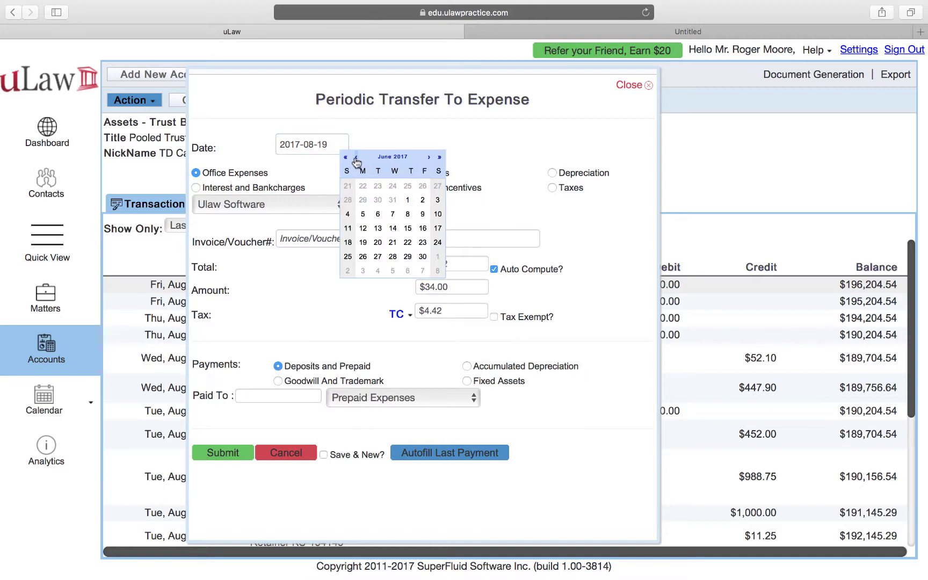
left_click(406, 192)
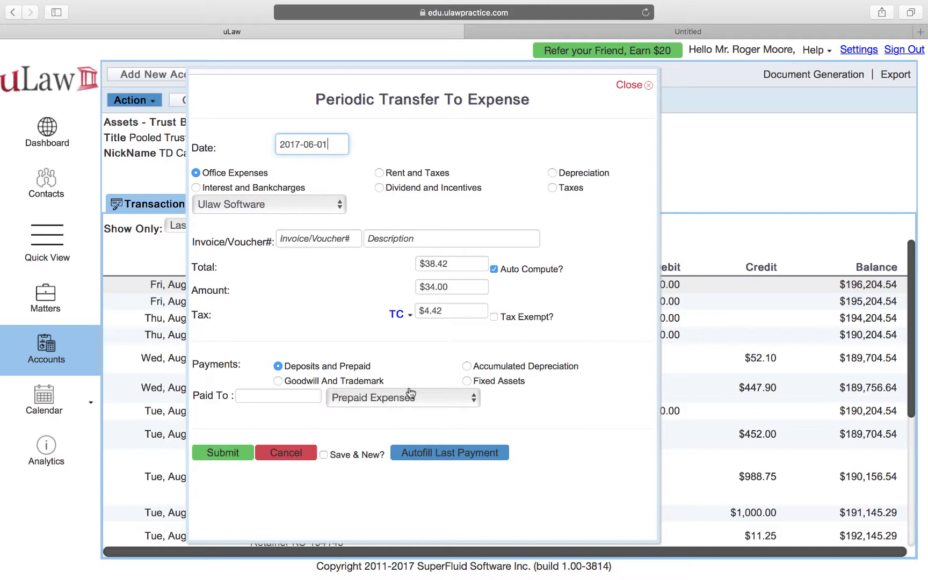
left_click(210, 452)
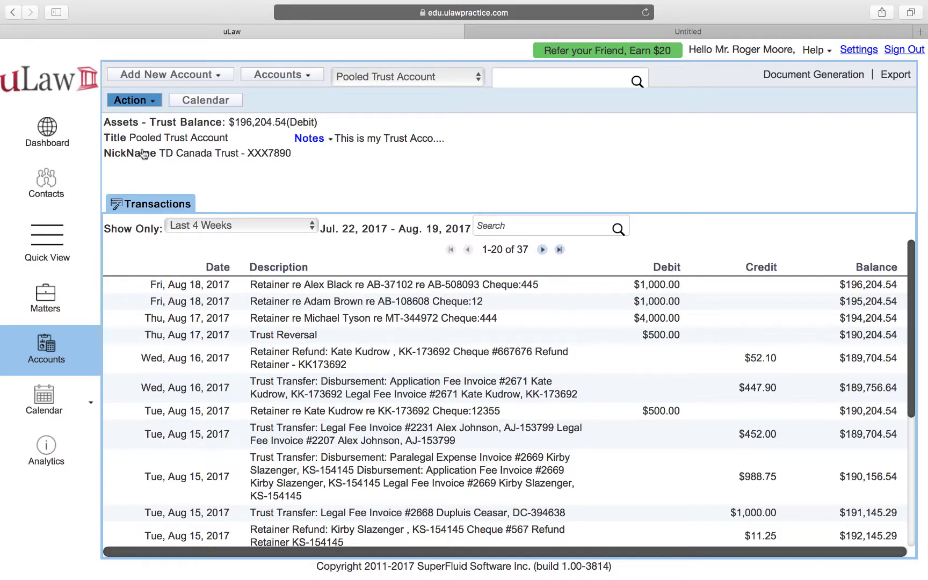
- Start a periodic transfer to expense dated July 1, 2017 for Ulaw Software
left_click(148, 102)
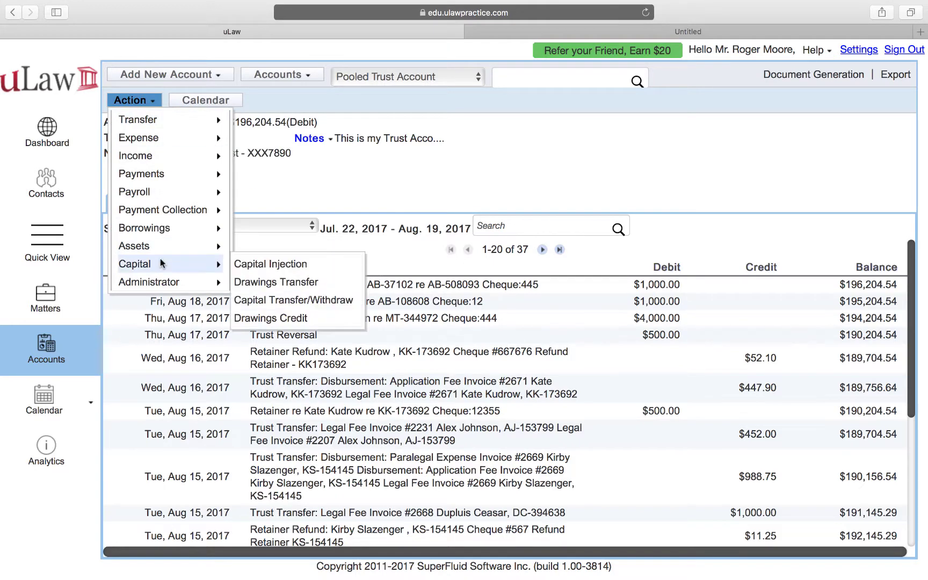
mouse_move(177, 245)
left_click(258, 264)
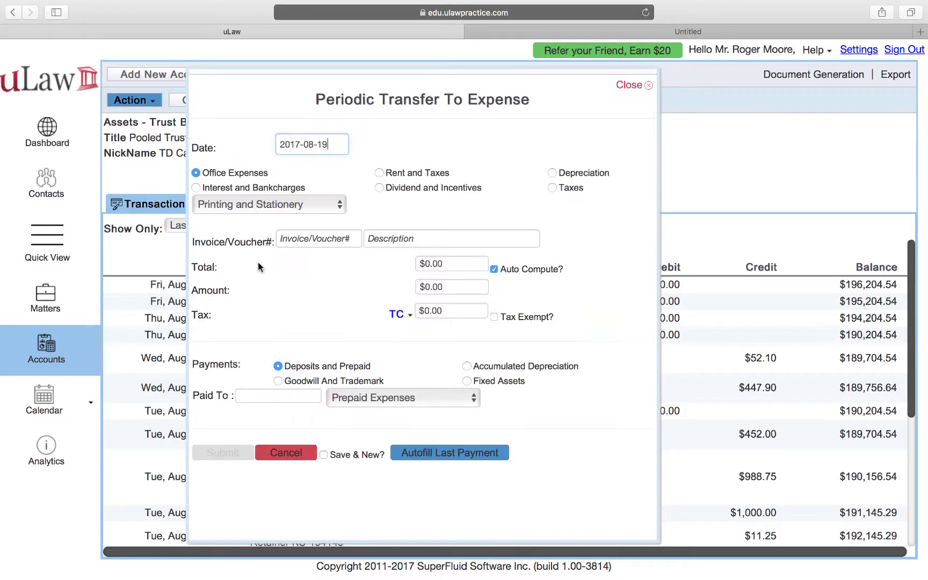
left_click(320, 145)
left_click(357, 158)
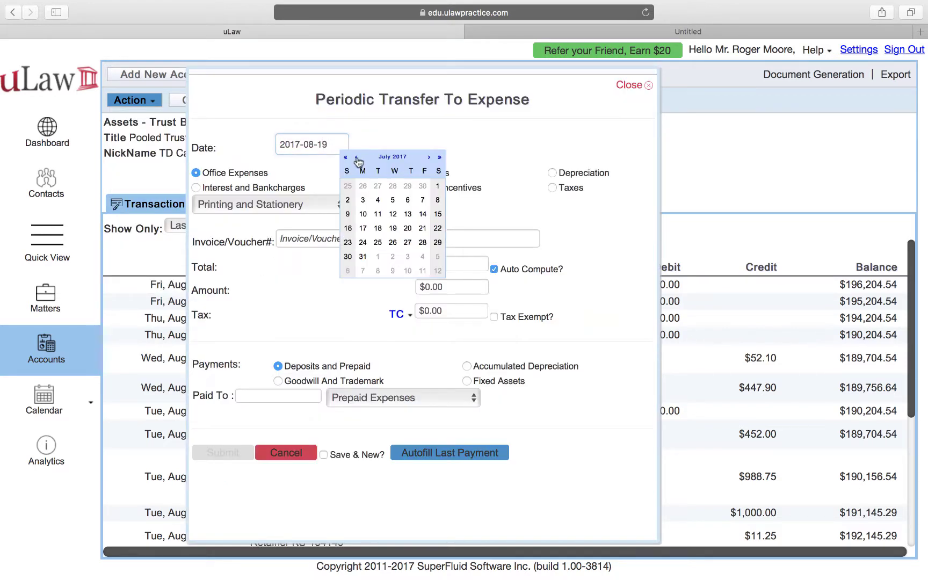
left_click(438, 187)
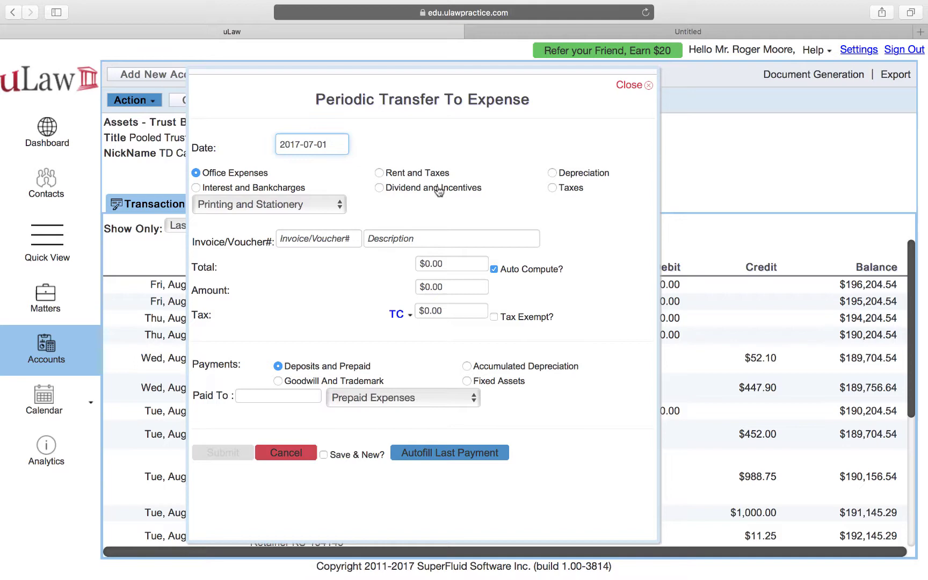
left_click(290, 205)
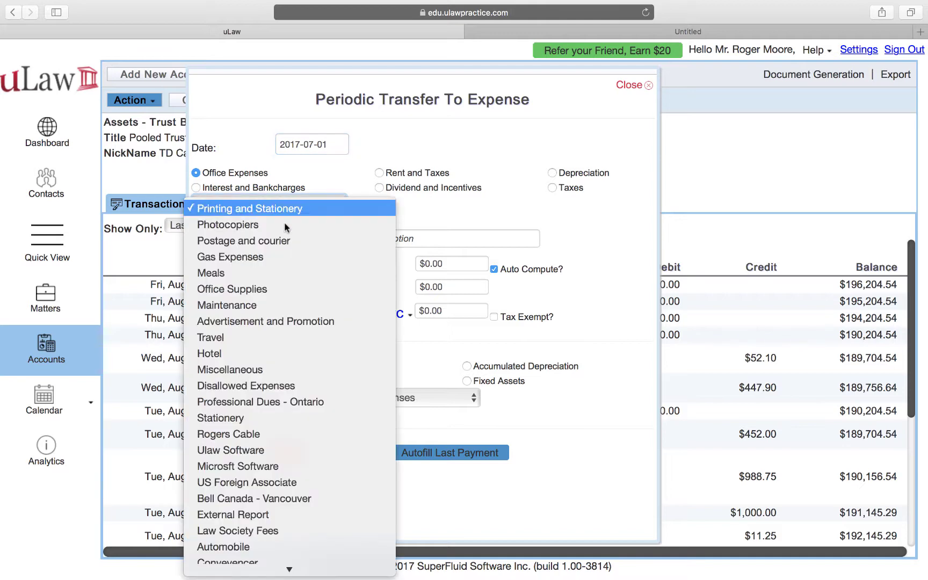
left_click(225, 450)
- Autofill amounts from the last payment, describe it as 'uLaw Software', and save
left_click(450, 452)
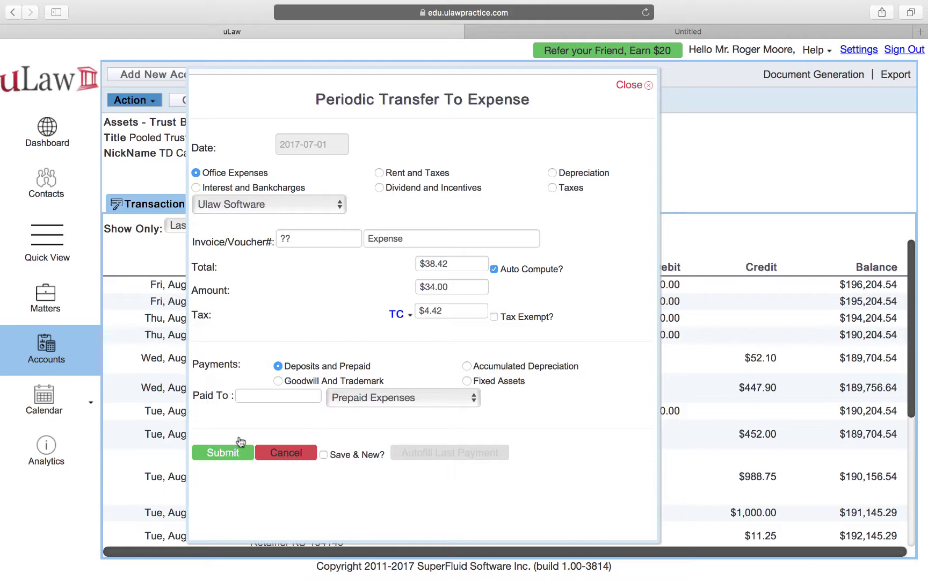
double_click(385, 238)
type("u")
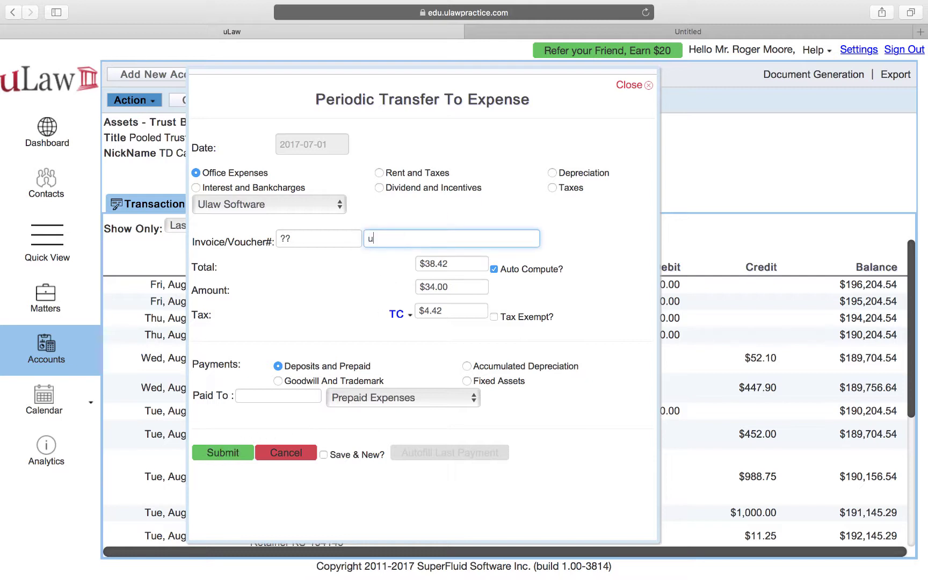
type("Law Software")
left_click(224, 454)
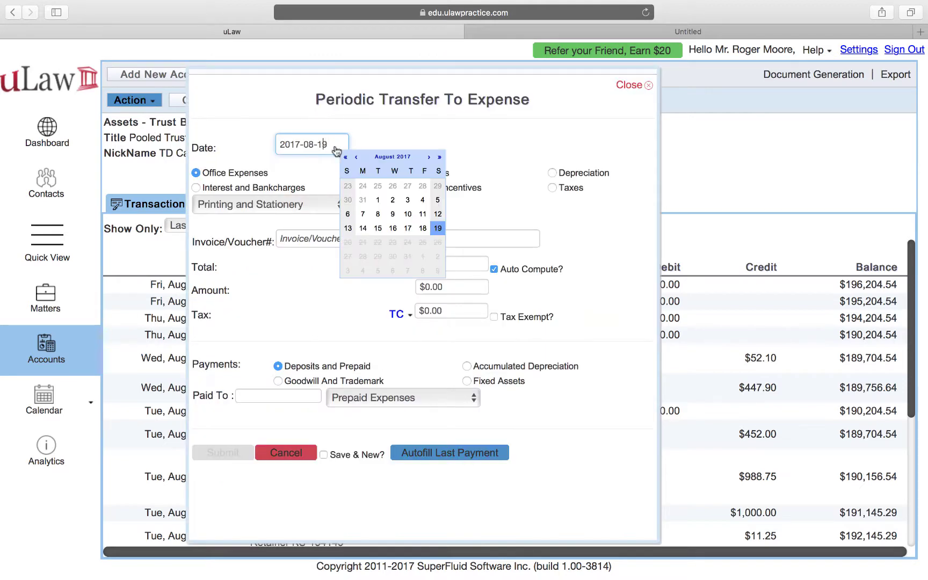
- Date the transfer August 1, 2017, pick Ulaw Software, autofill the last payment, and save
left_click(381, 200)
left_click(216, 204)
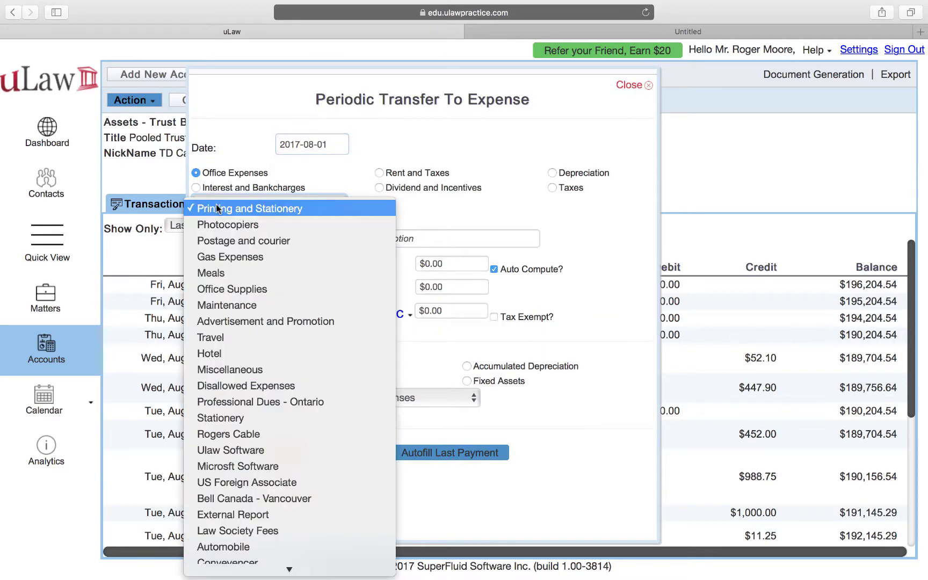
left_click(234, 449)
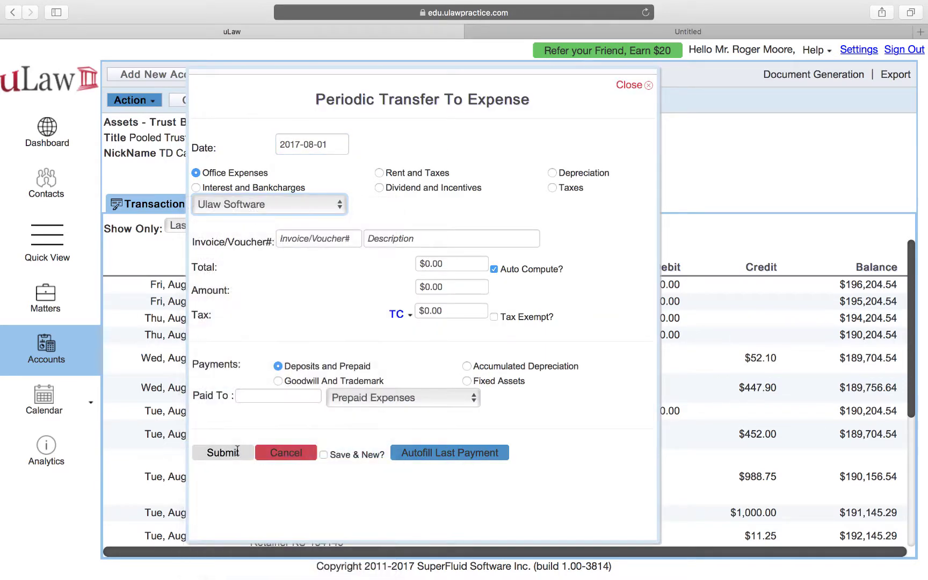
left_click(457, 456)
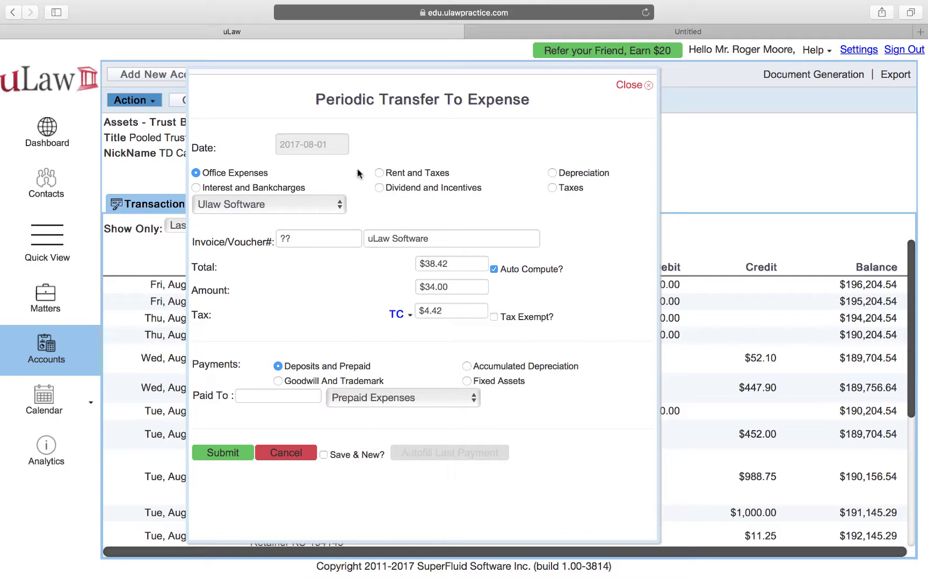
left_click(223, 453)
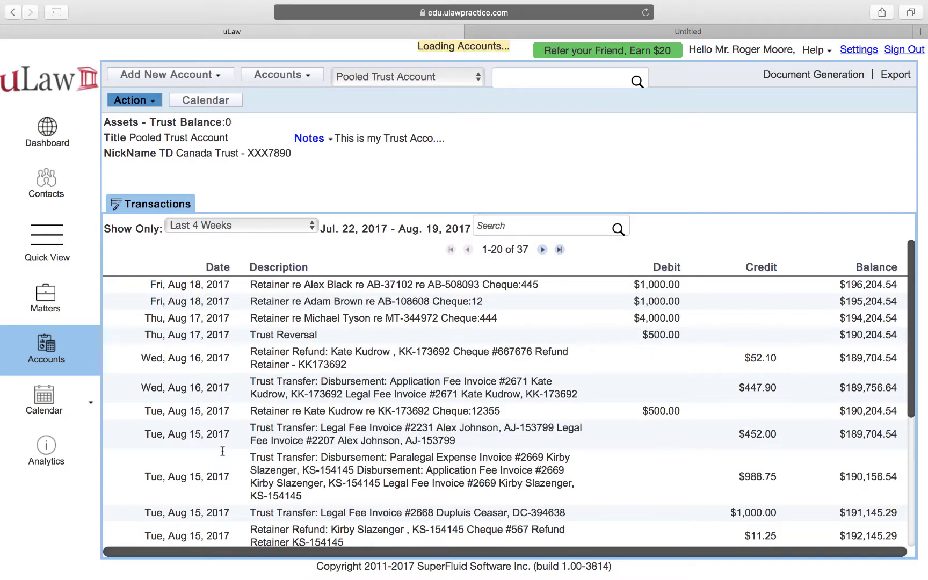
- Open and close the Prepayment & Purchases form, then return to the Periodic Transfer To Expense action
left_click(153, 104)
mouse_move(152, 245)
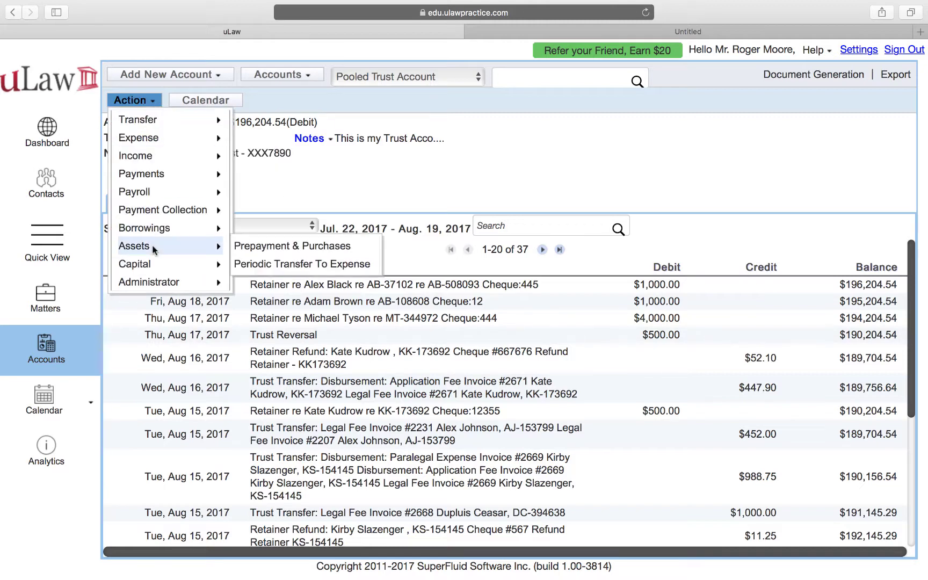
left_click(286, 242)
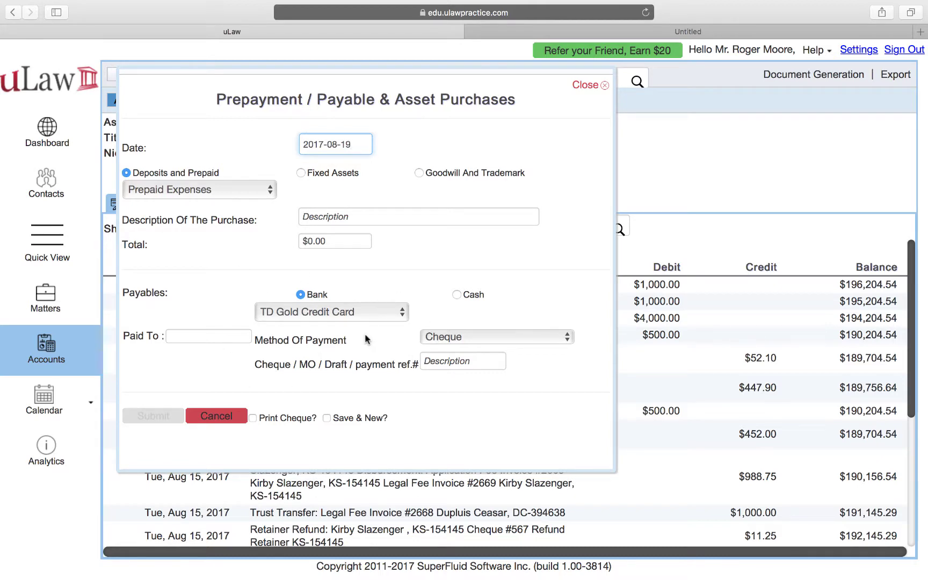
left_click(588, 85)
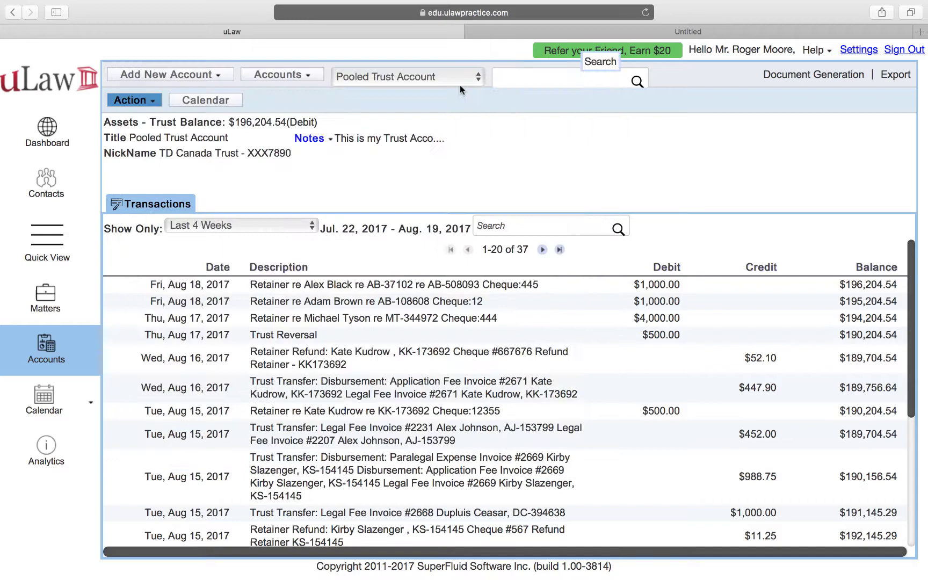
left_click(141, 107)
mouse_move(161, 246)
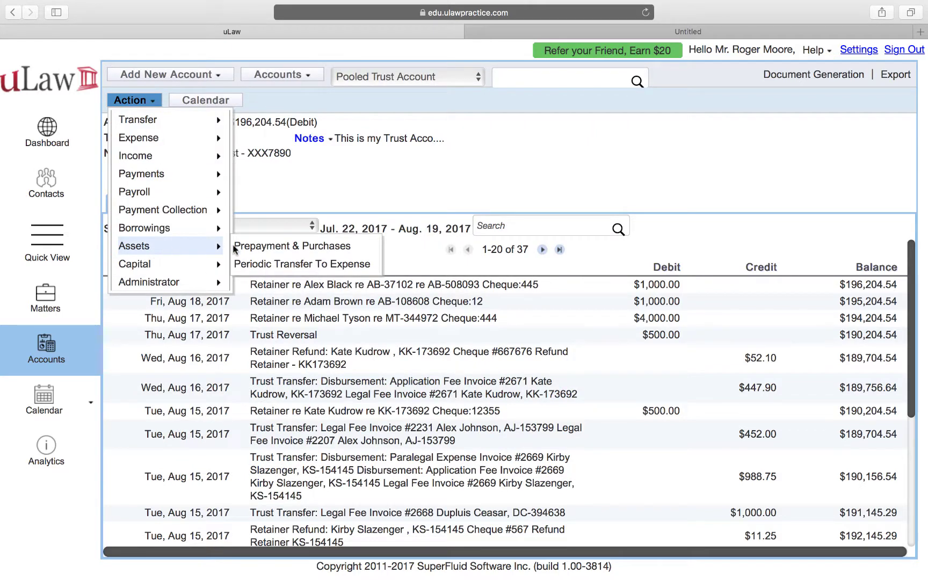